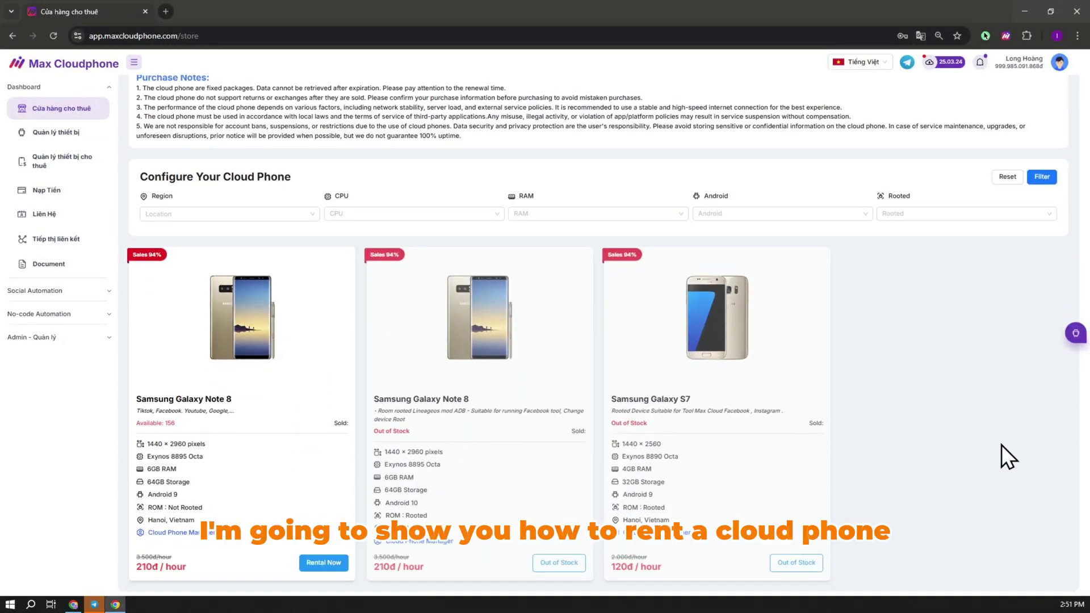
Rent the Samsung Galaxy Note 8 for a 1-day period and confirm the rental
left_click(312, 565)
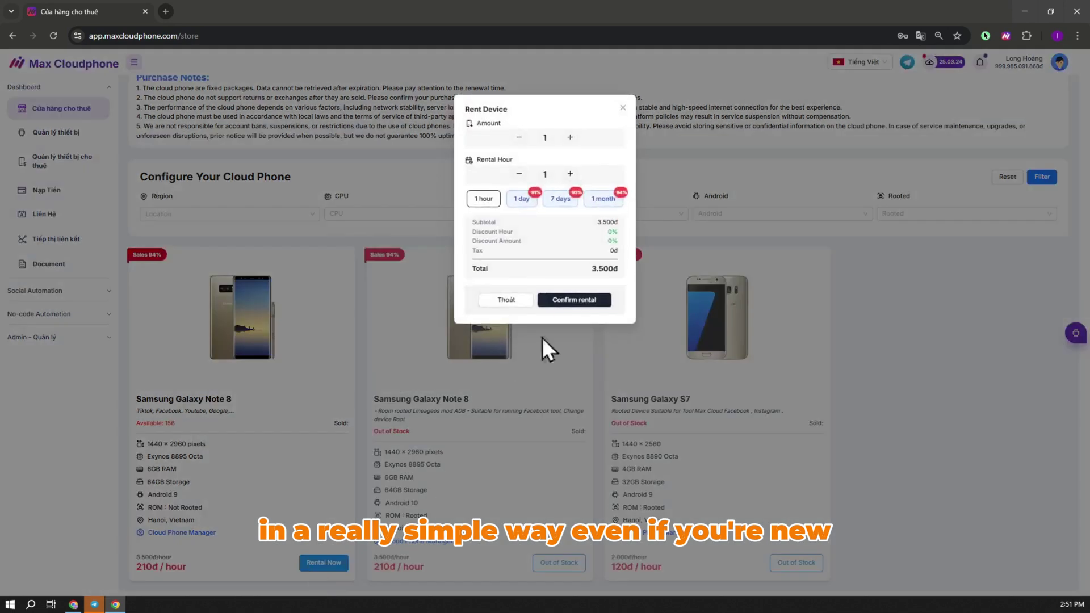
left_click(525, 200)
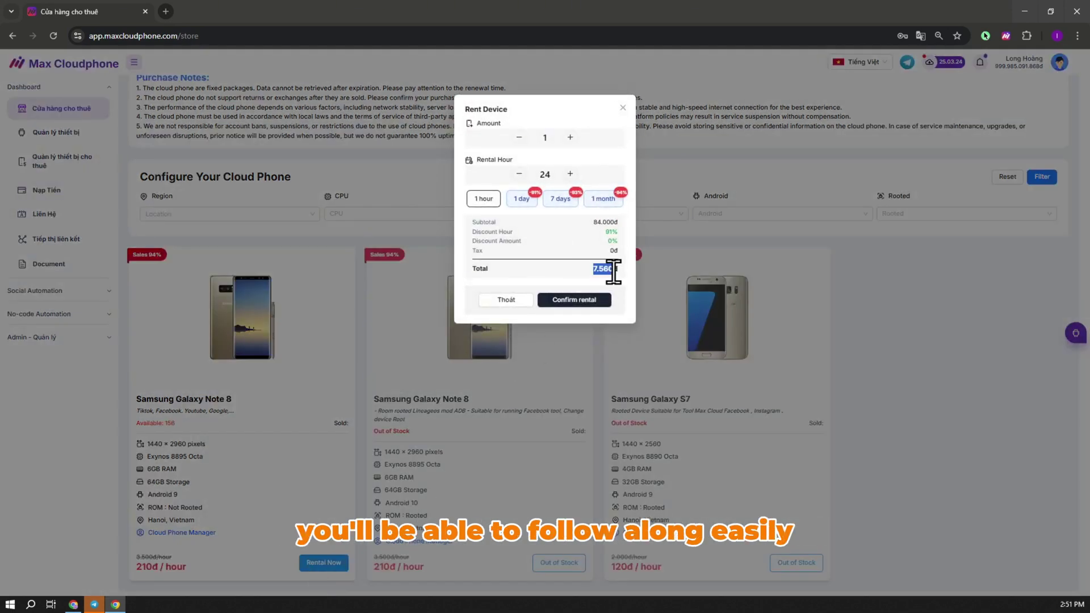
left_click(589, 301)
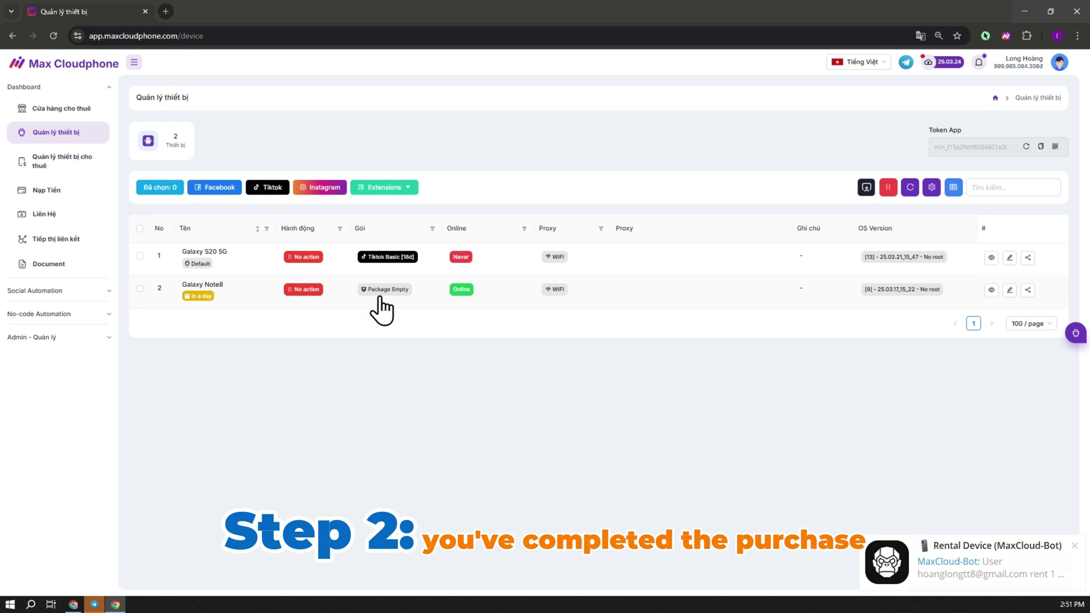
left_click(991, 290)
left_click_drag(1026, 376, 627, 202)
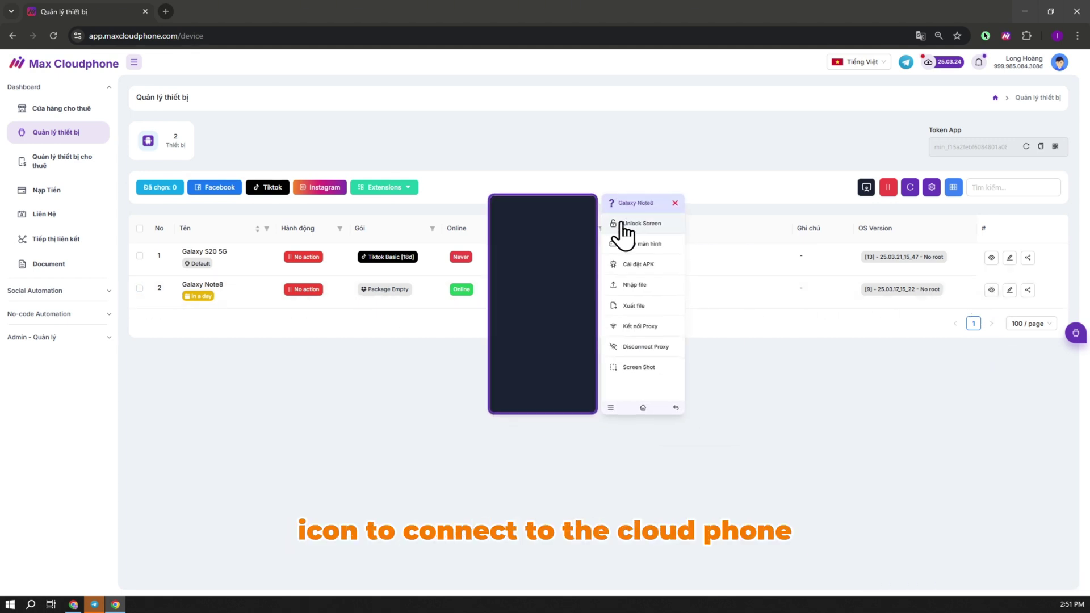
left_click(625, 230)
left_click(533, 229)
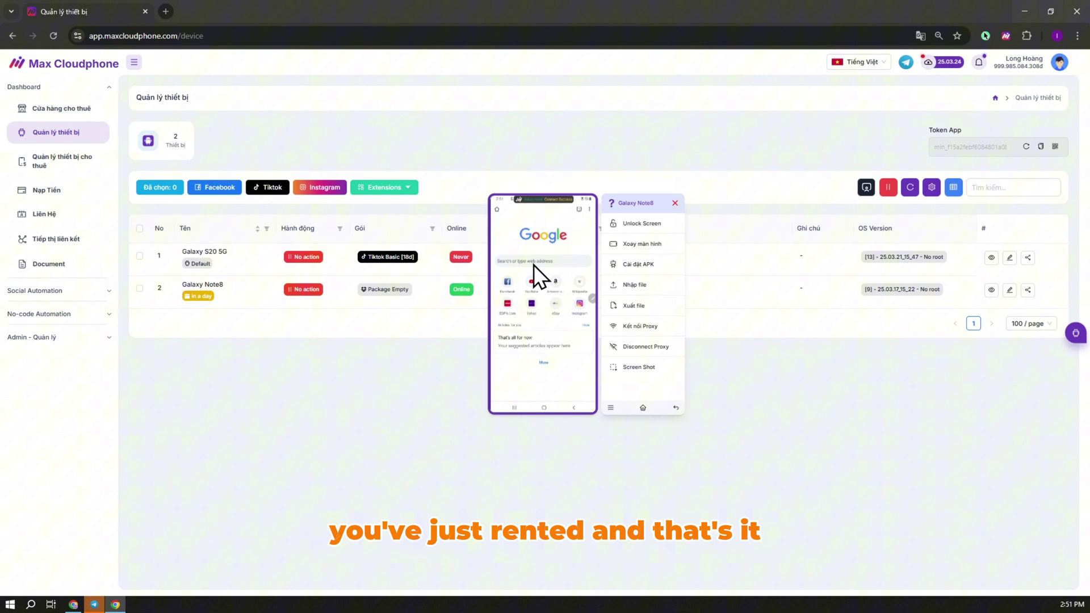
left_click(533, 265)
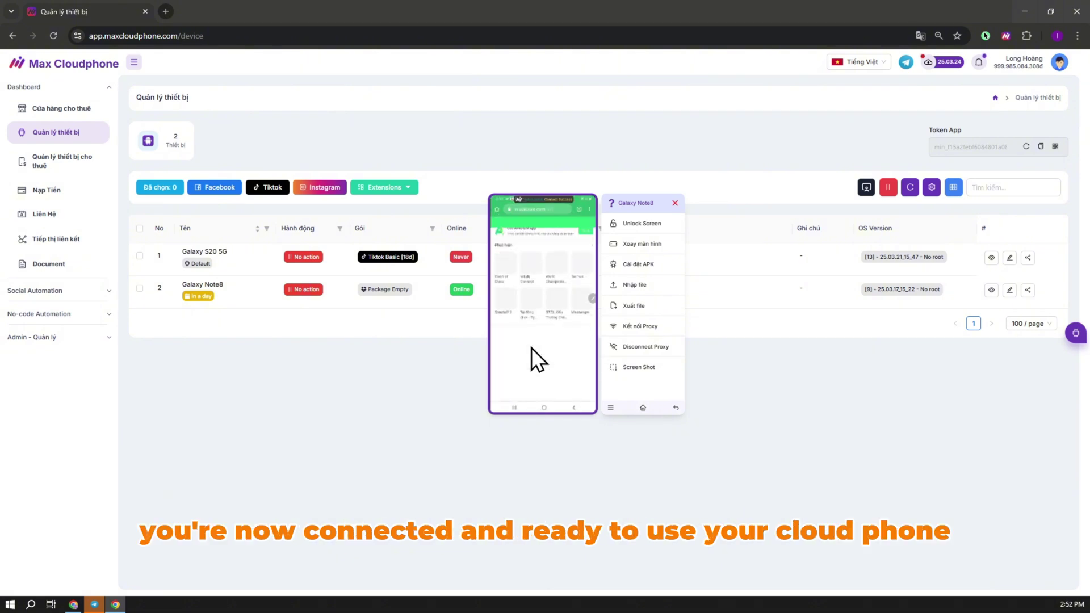
left_click(504, 281)
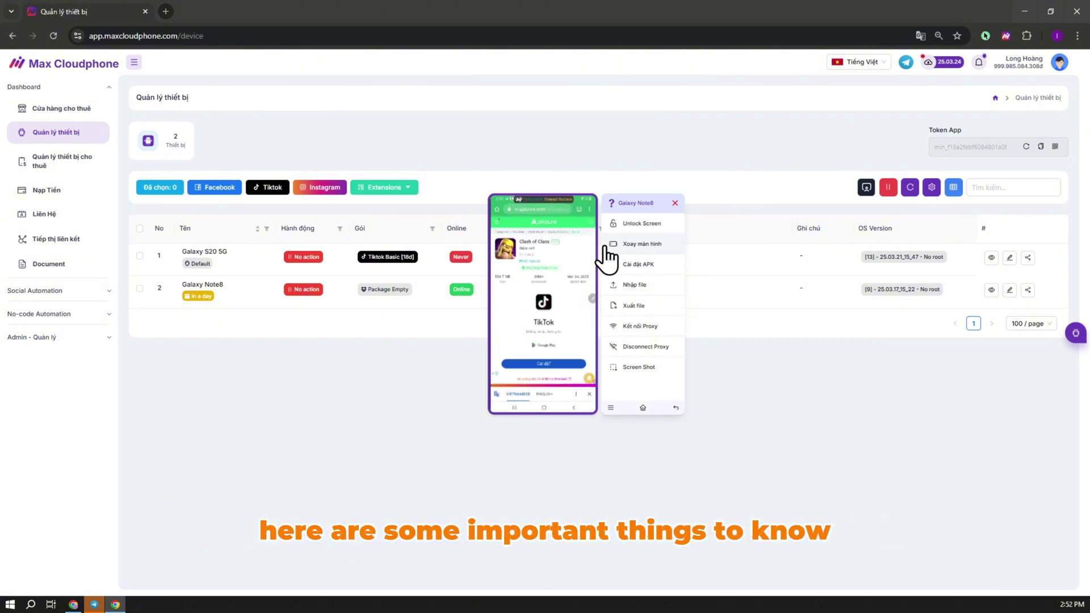
left_click(533, 317)
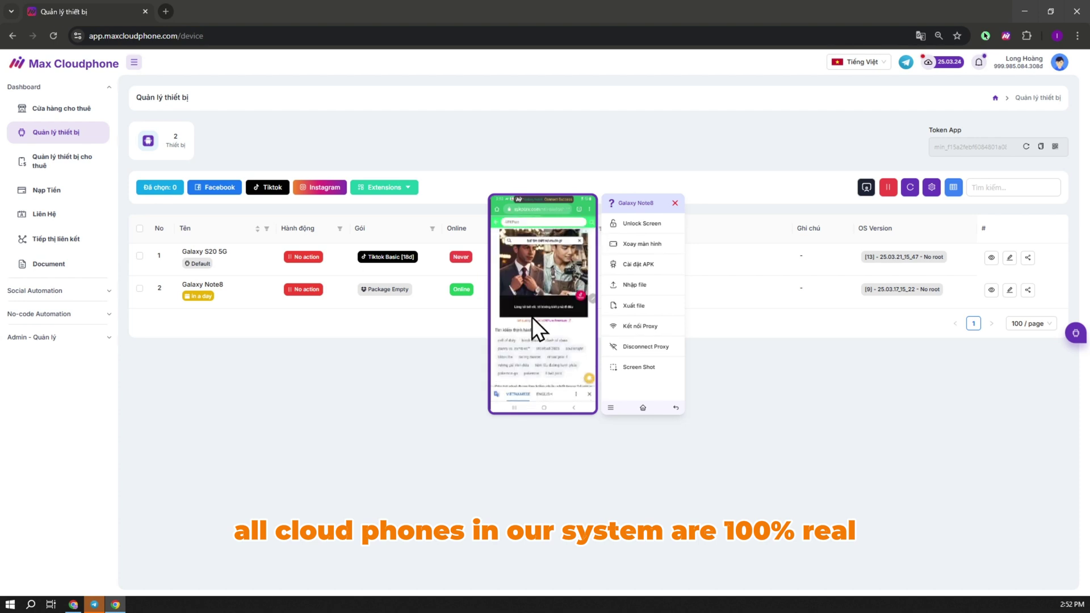
left_click(562, 241)
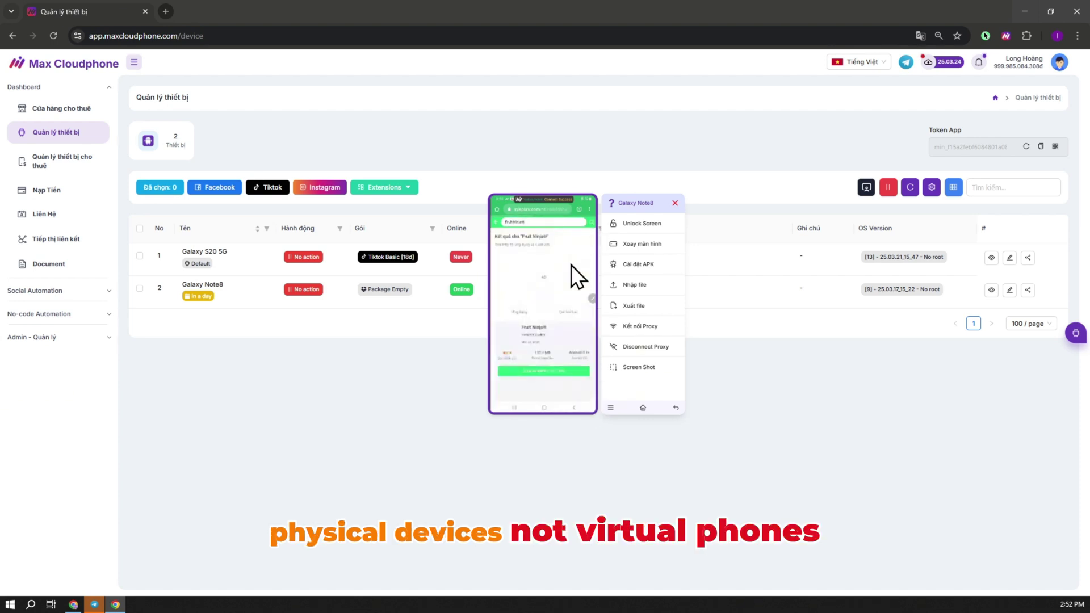
left_click(549, 281)
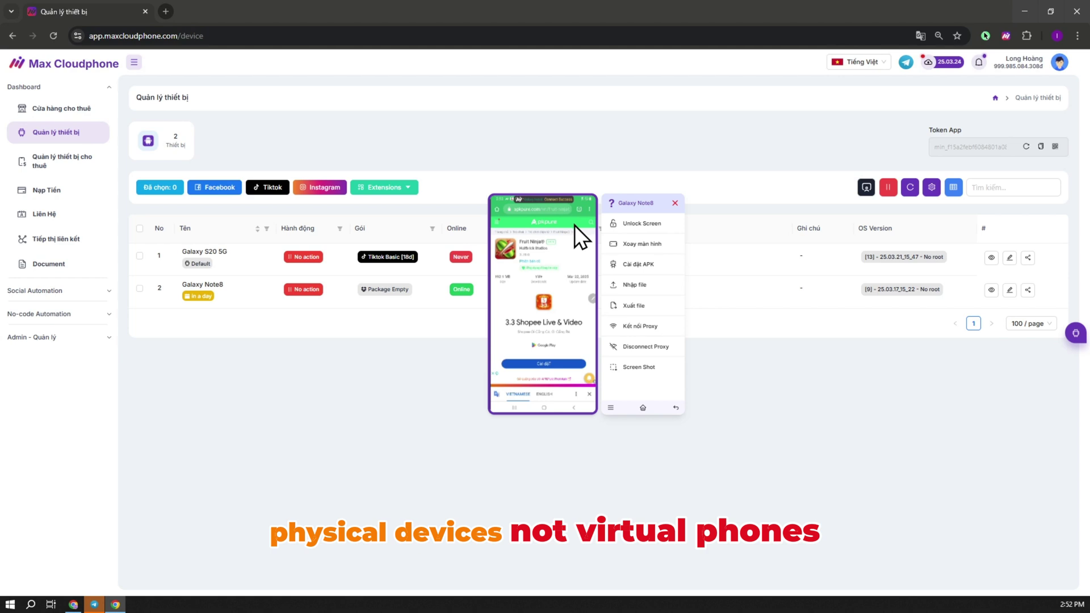
left_click(576, 225)
left_click(542, 359)
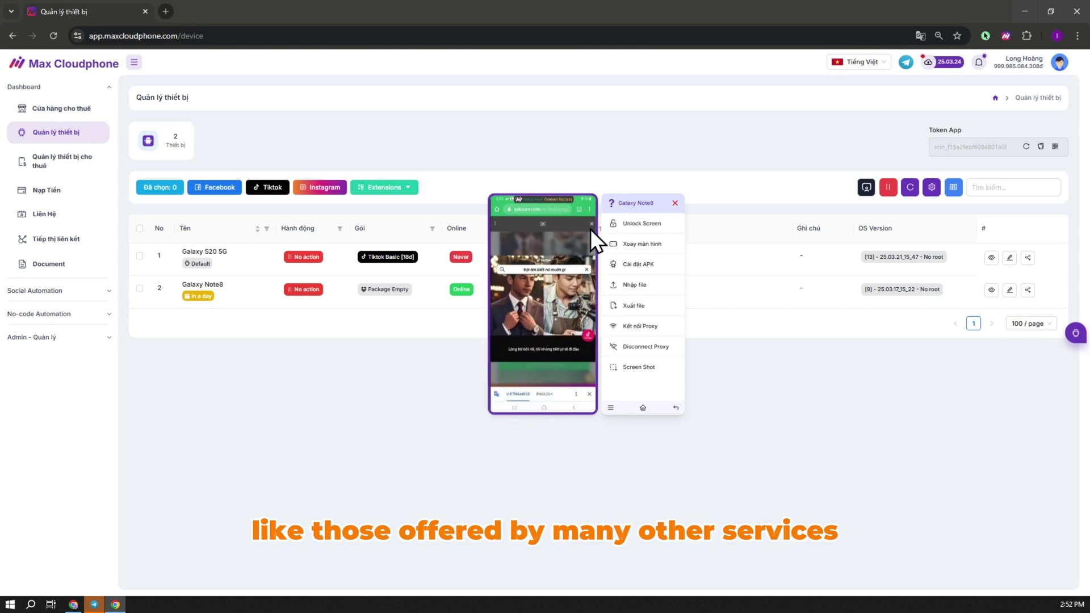
left_click(590, 228)
left_click(557, 341)
left_click(592, 224)
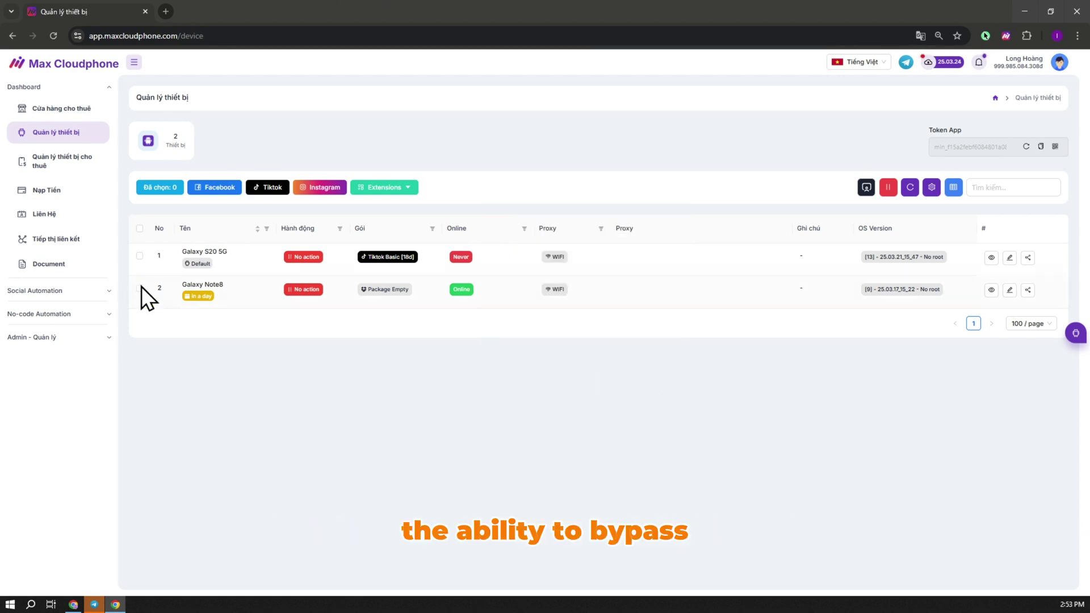
Open the Galaxy Note8 in its own control view and download the Shopee APK, allowing storage access
left_click(139, 288)
left_click(866, 187)
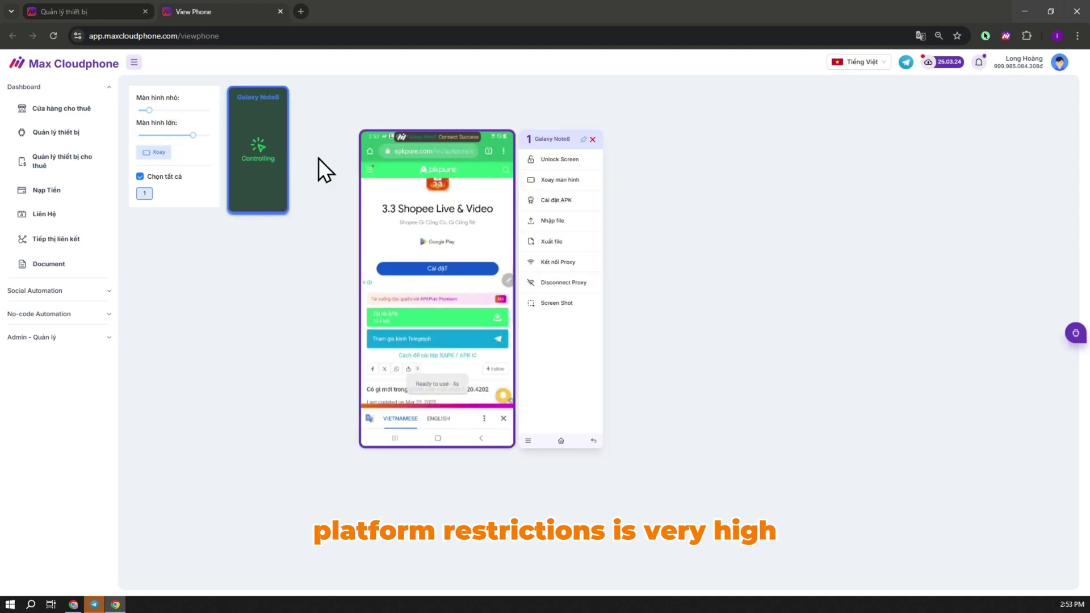
scroll(451, 281, "down", 1)
left_click(451, 281)
left_click(482, 296)
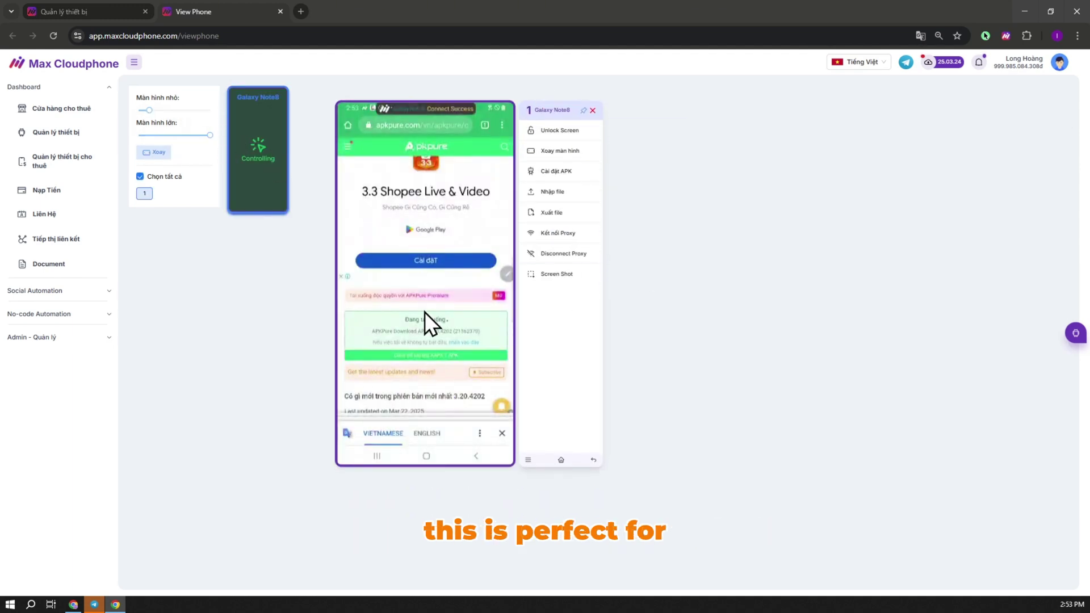
left_click(486, 125)
left_click(405, 246)
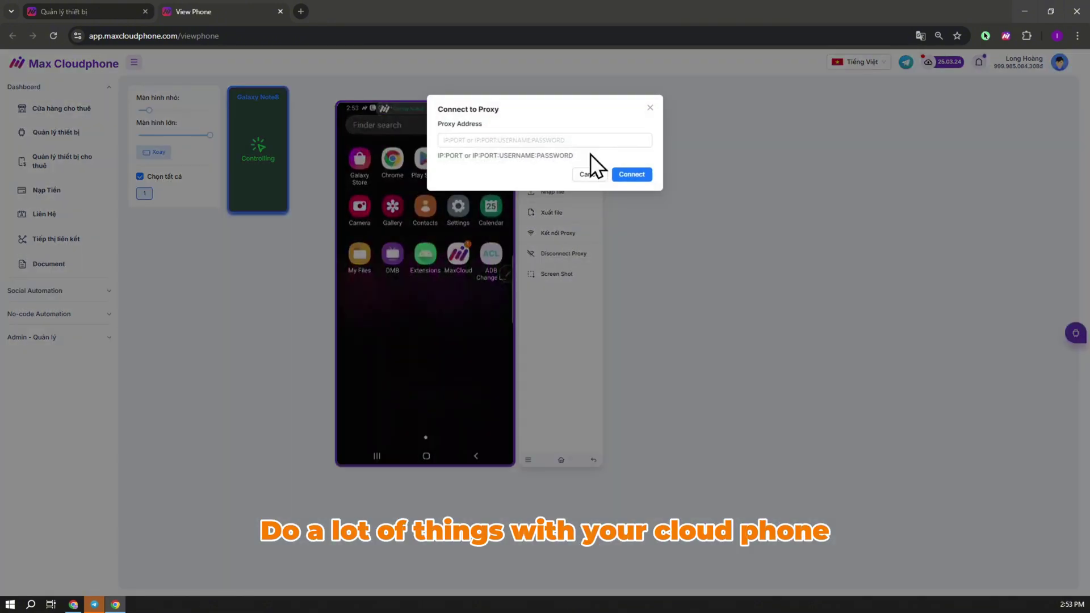
Search 'what is my ip' on the phone and open the What Is My IP Address result
left_click(593, 139)
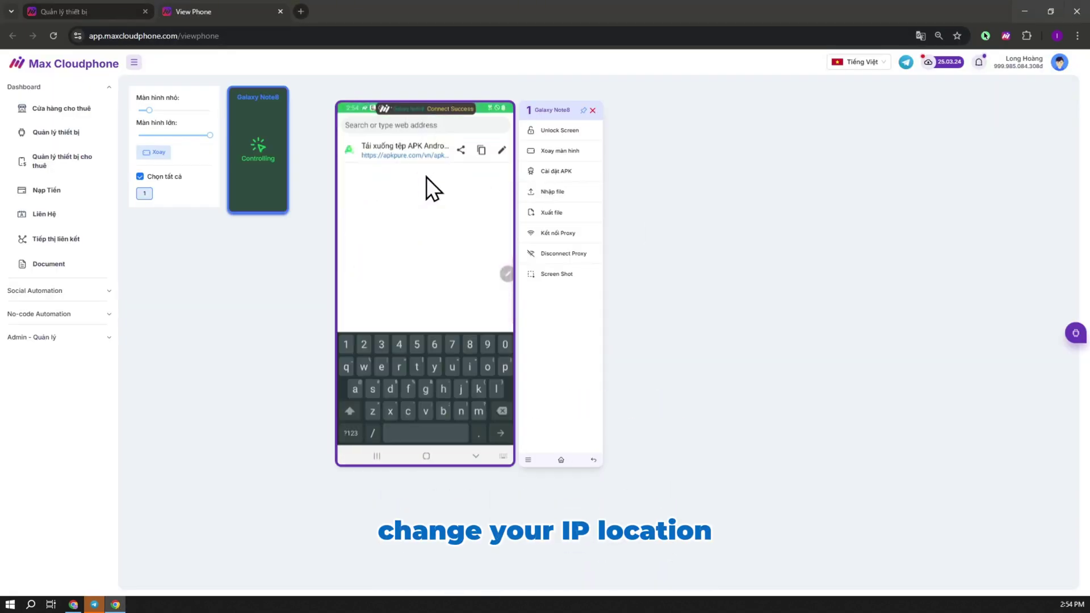
type("what")
left_click(421, 258)
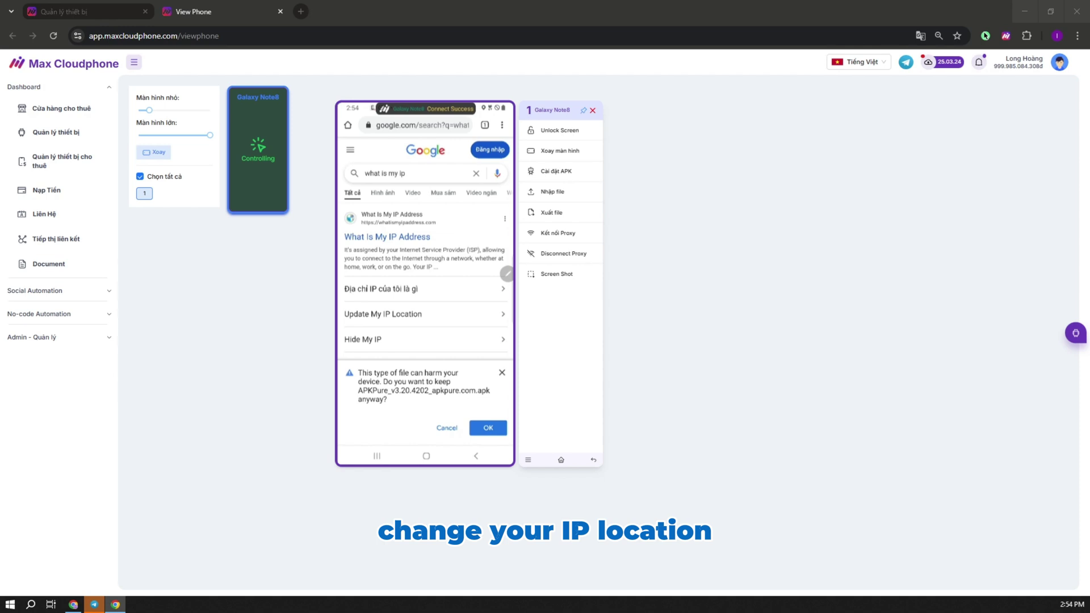
left_click(426, 242)
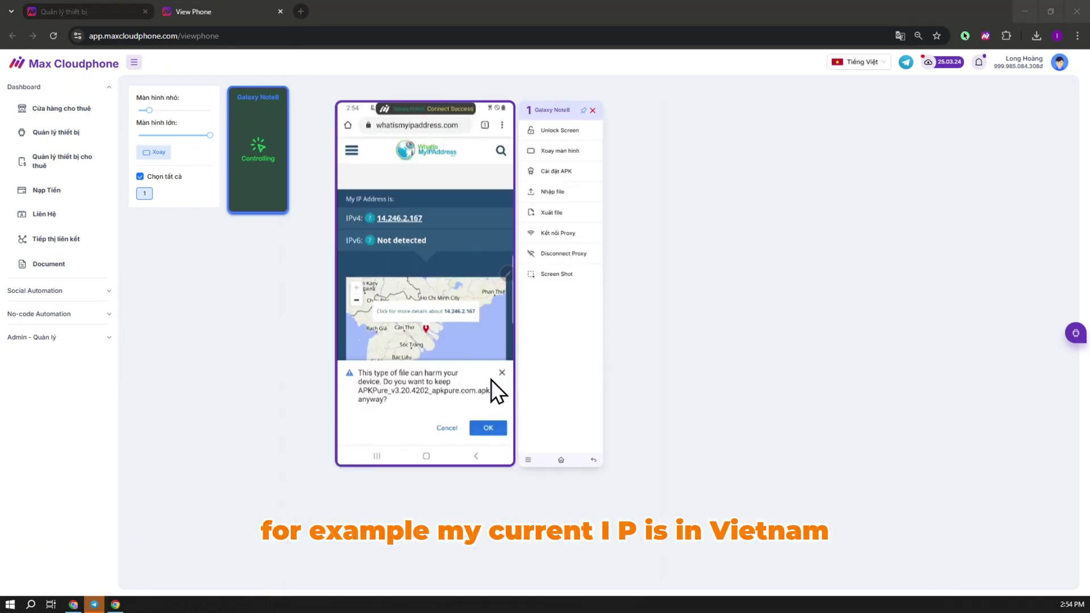
left_click(499, 374)
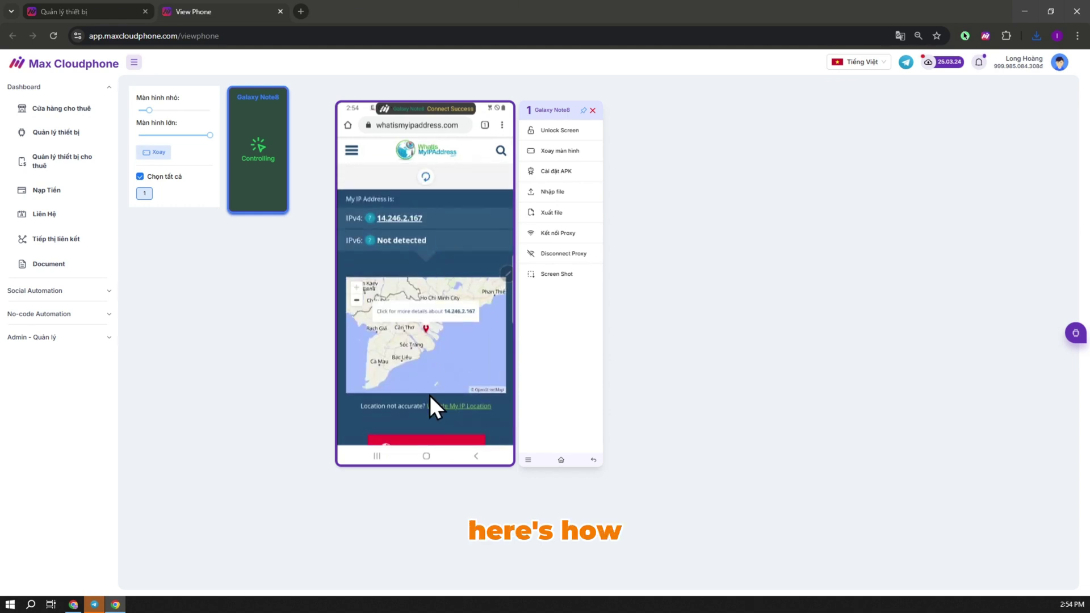
Disconnect any existing proxy, then connect via Kết nối Proxy using the pasted saved address
left_click(586, 255)
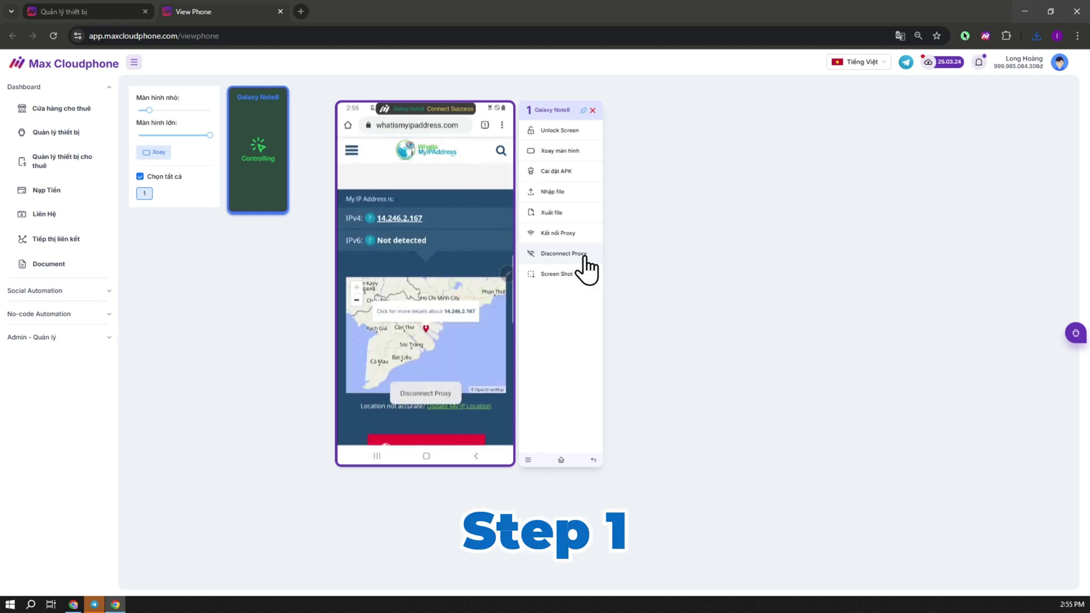
left_click(575, 234)
left_click(570, 141)
key("ctrl+v")
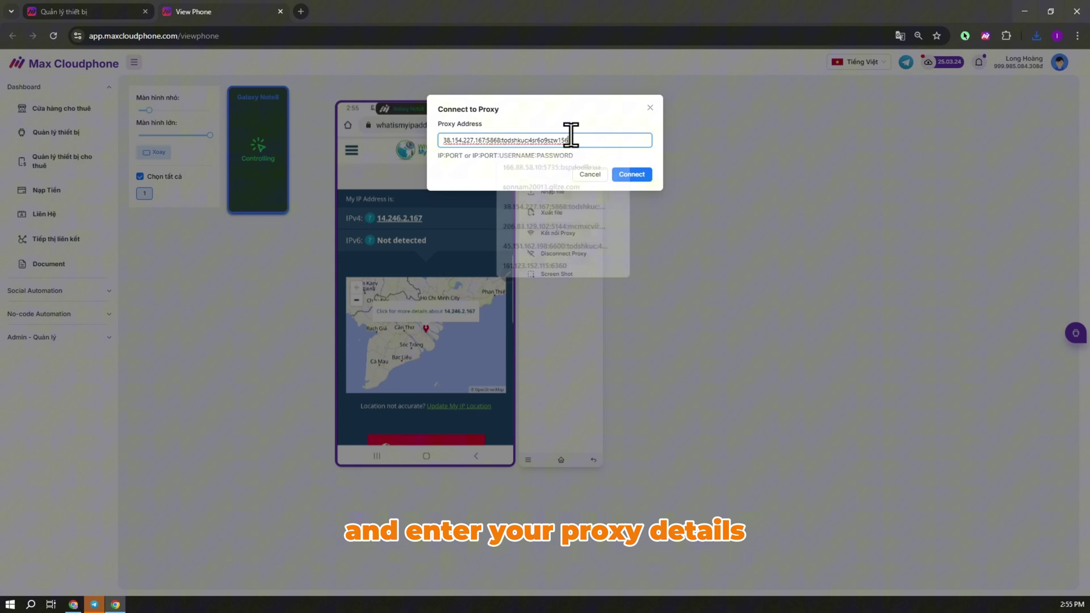
left_click(627, 176)
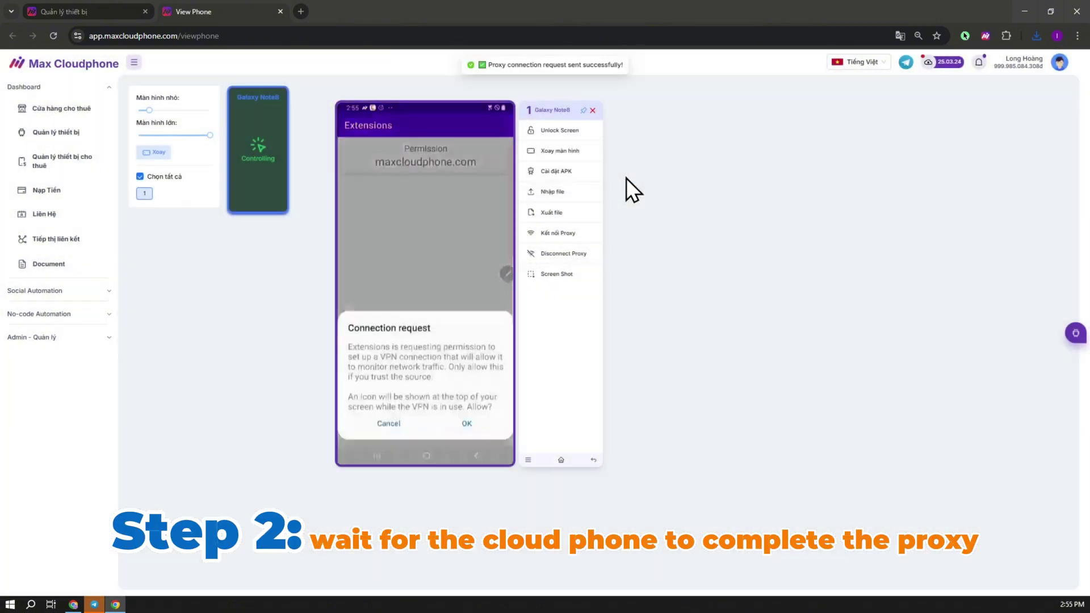
Allow the phone's VPN connection request and reopen whatismyipaddress.com from the app drawer
left_click(456, 421)
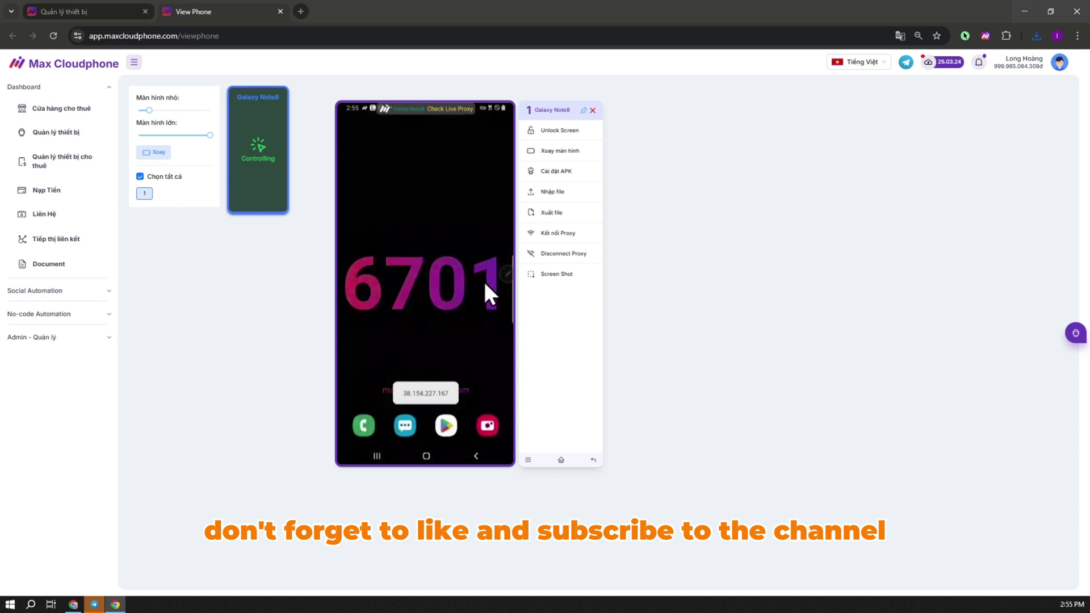
left_click_drag(484, 279, 439, 195)
left_click(390, 162)
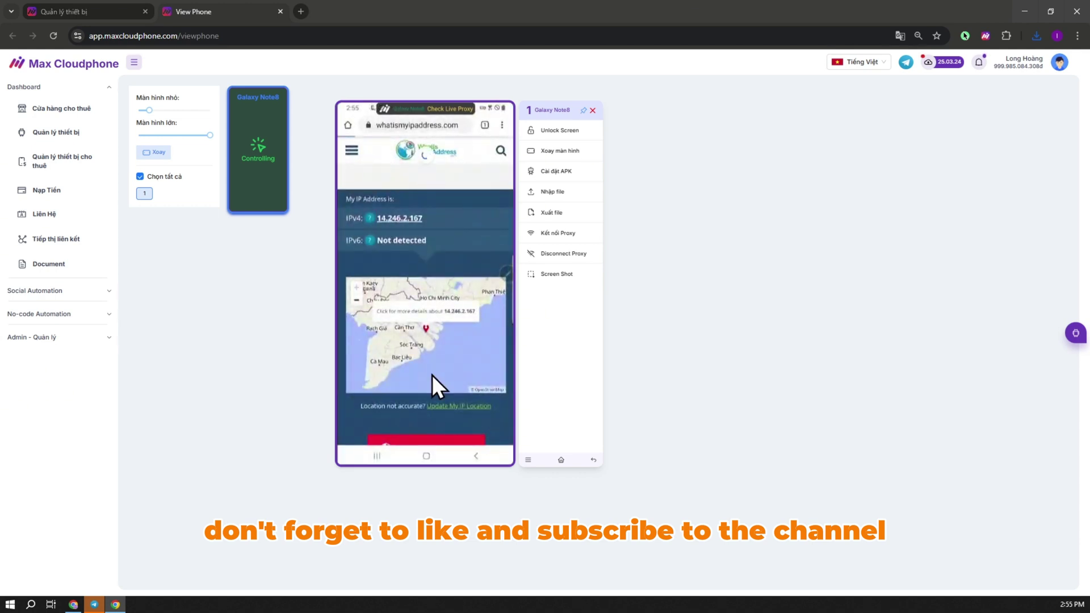